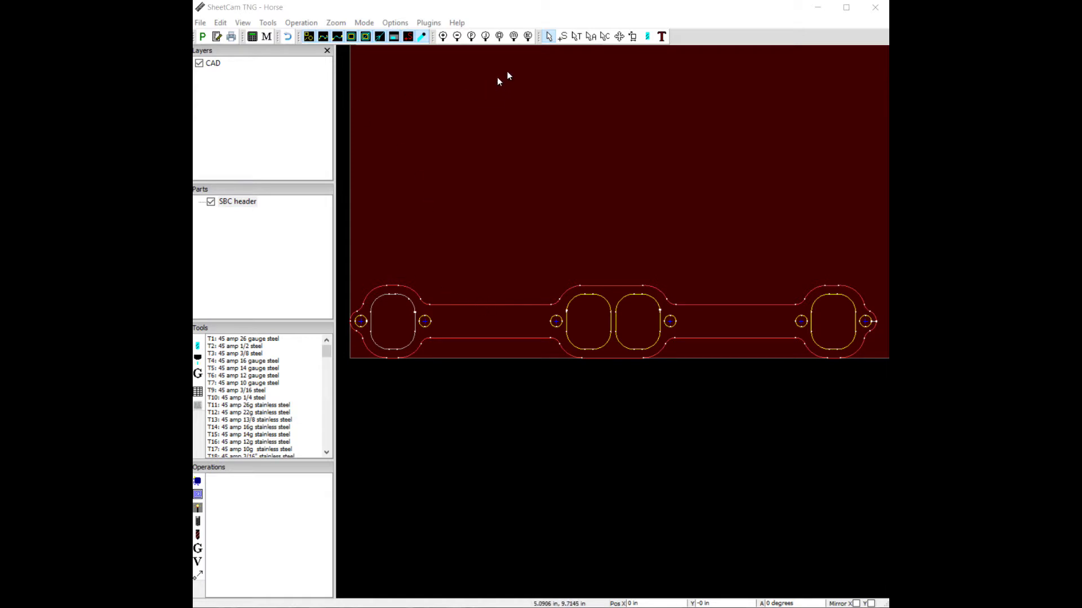
# Step: Select the six small bolt holes one by one with the select-contours tool, leaving ports and outline unselected
pyautogui.click(605, 38)
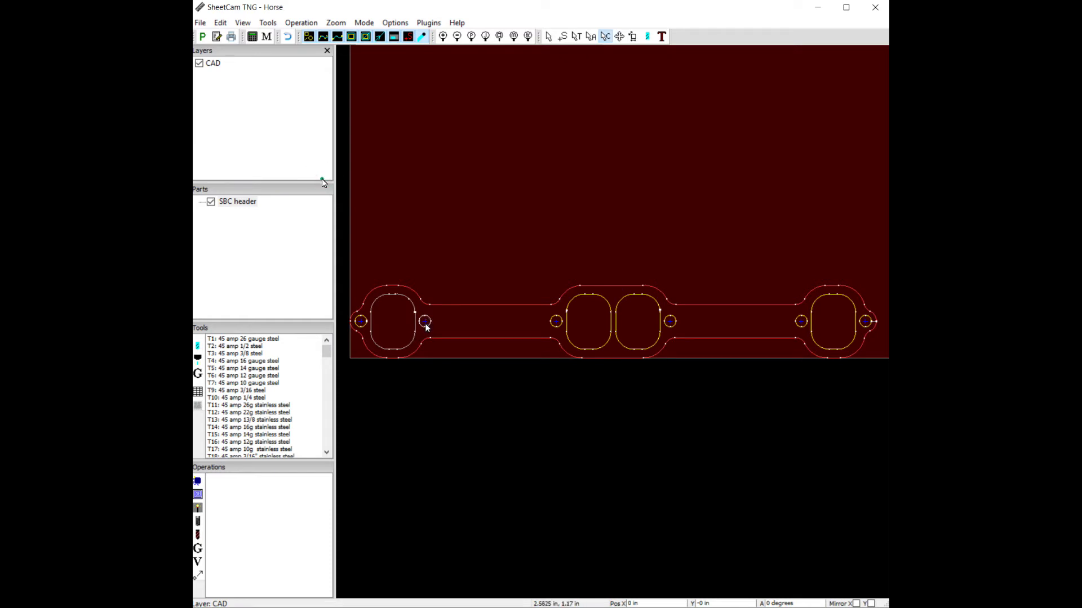
pyautogui.click(362, 325)
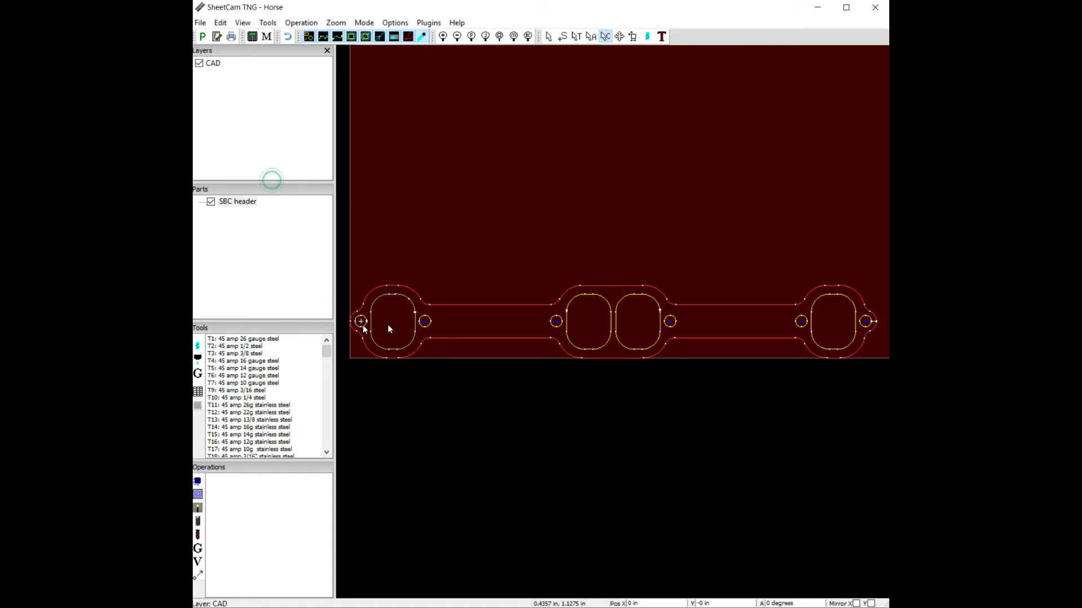
pyautogui.click(425, 322)
pyautogui.click(555, 325)
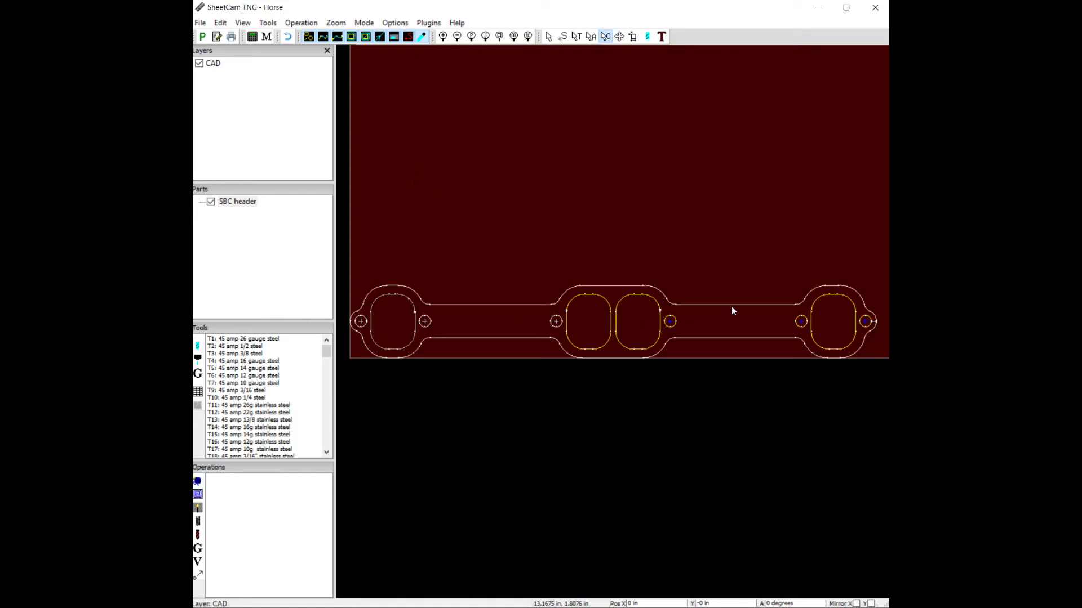
pyautogui.click(674, 322)
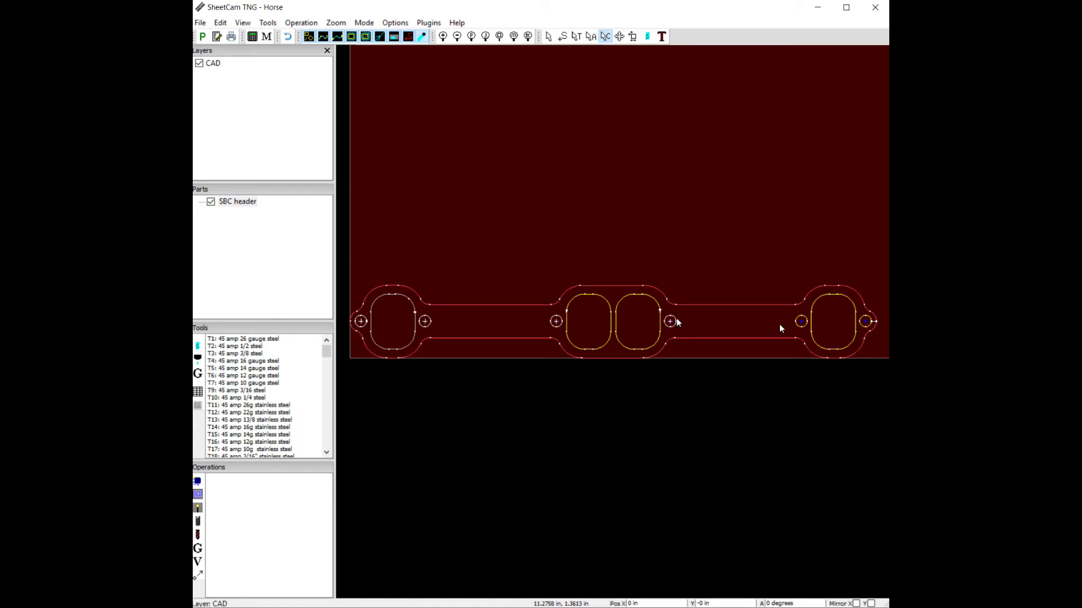
pyautogui.click(797, 322)
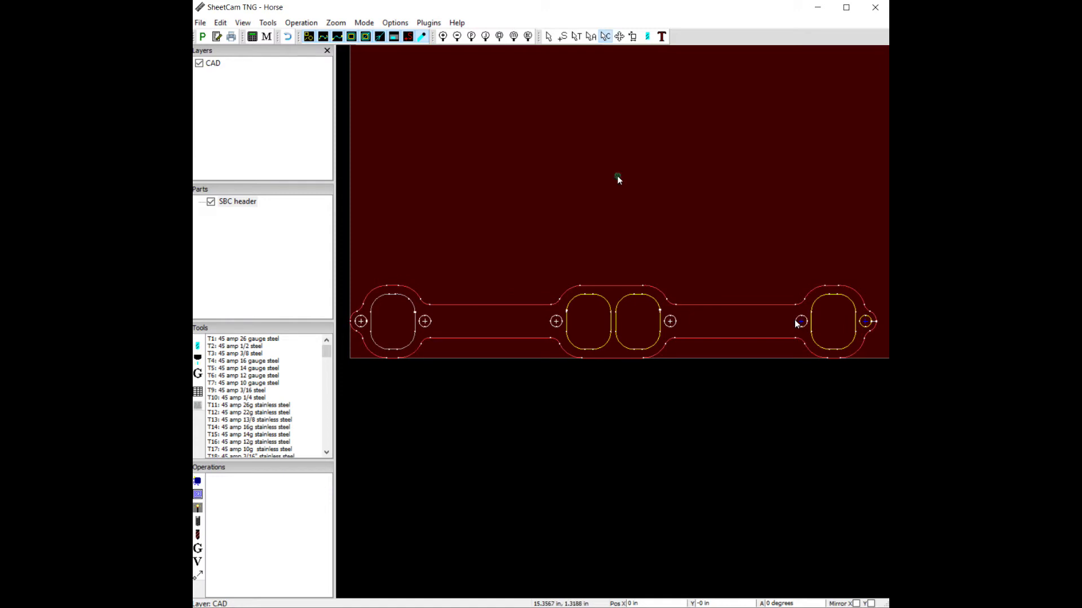
pyautogui.click(864, 326)
pyautogui.rightClick(532, 159)
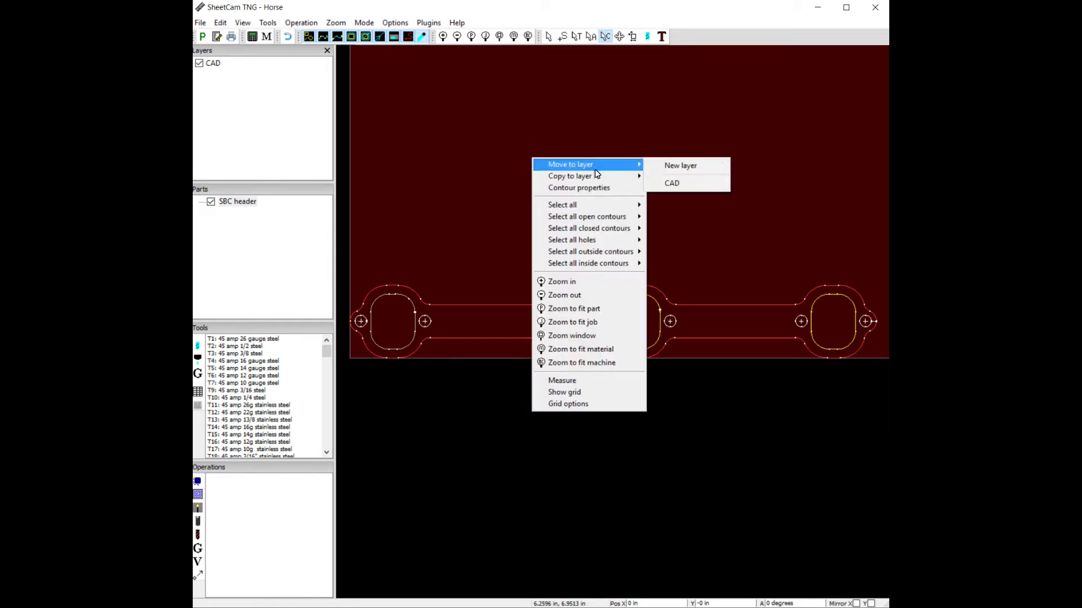
# Step: Move the selected bolt holes to a new layer named '2'
pyautogui.moveTo(631, 167)
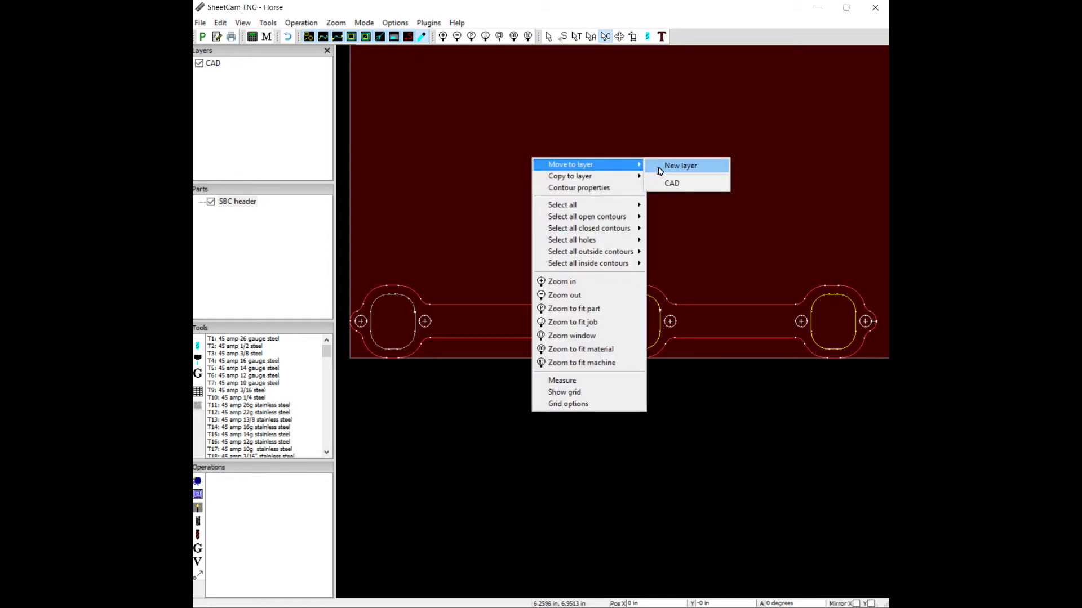
pyautogui.click(665, 165)
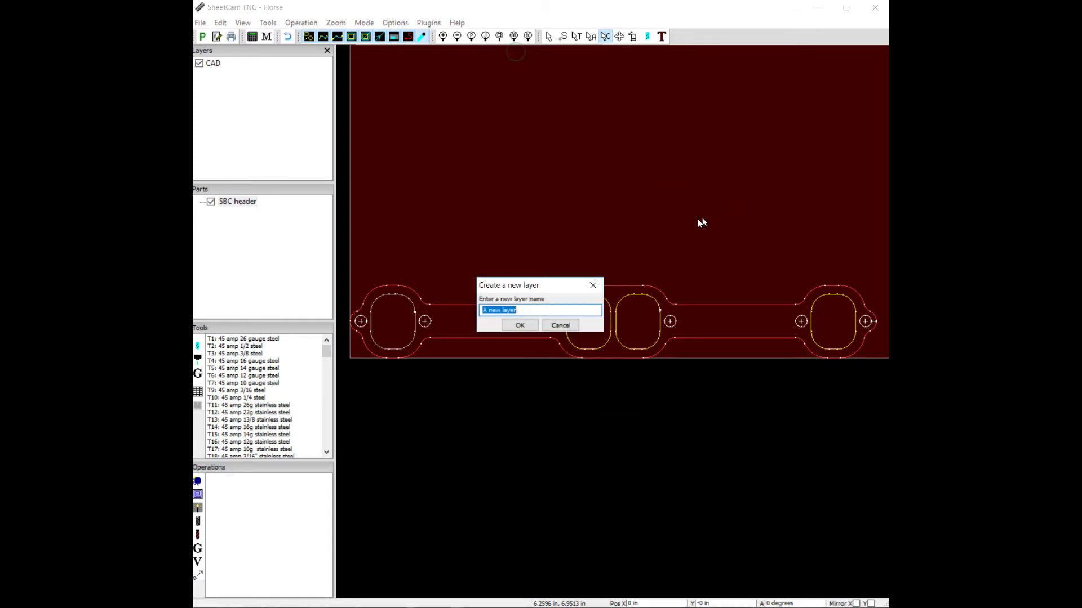
pyautogui.write('2')
pyautogui.click(532, 325)
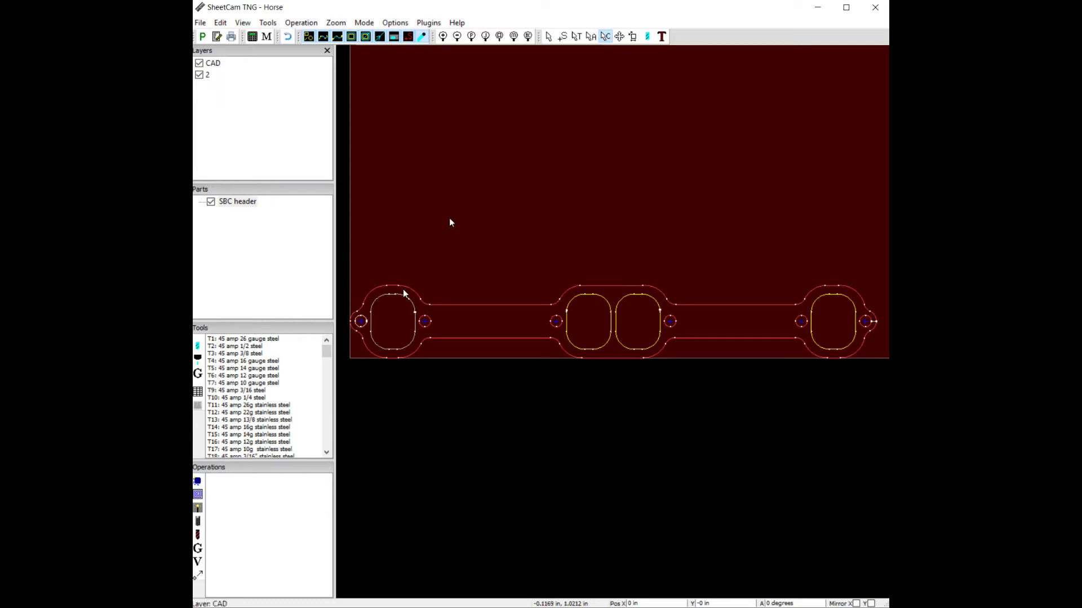
# Step: Start a new plasma cut operation using Inside Offset on layer 2
pyautogui.click(302, 23)
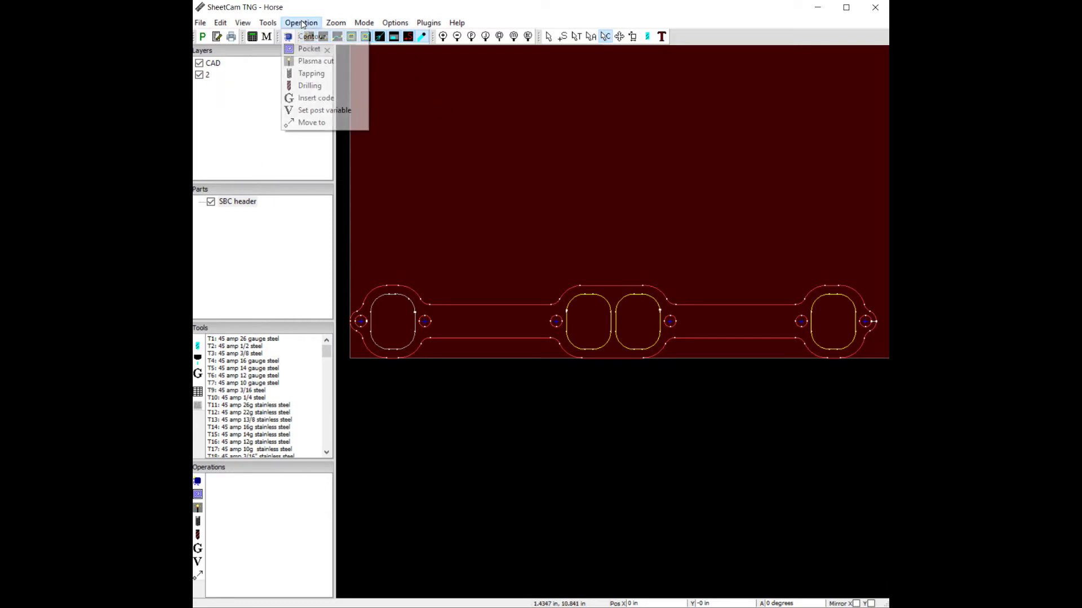
pyautogui.click(314, 61)
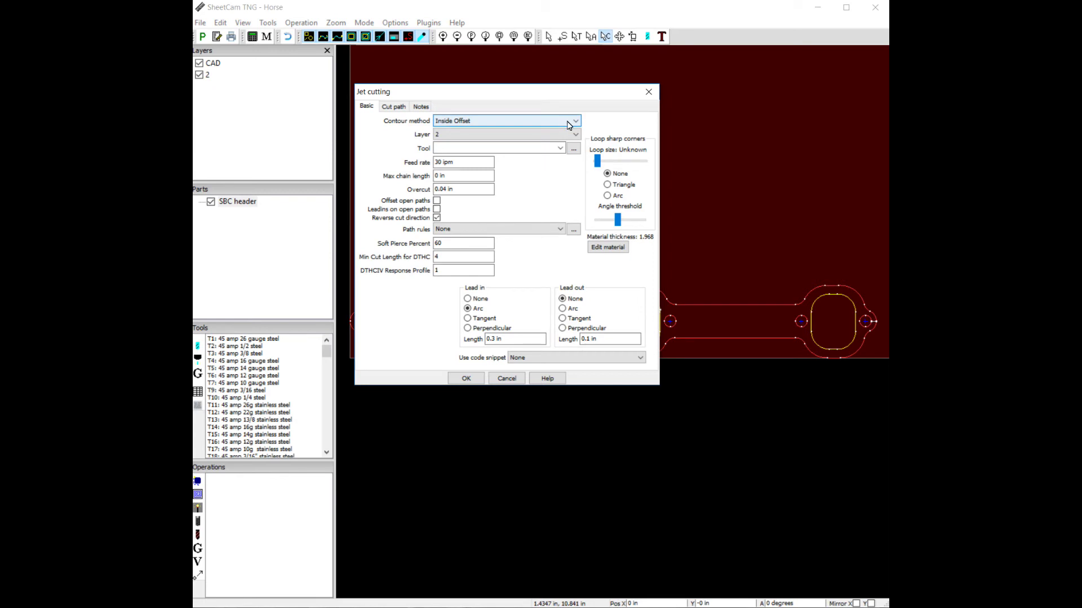
pyautogui.click(567, 122)
pyautogui.click(560, 131)
pyautogui.click(576, 135)
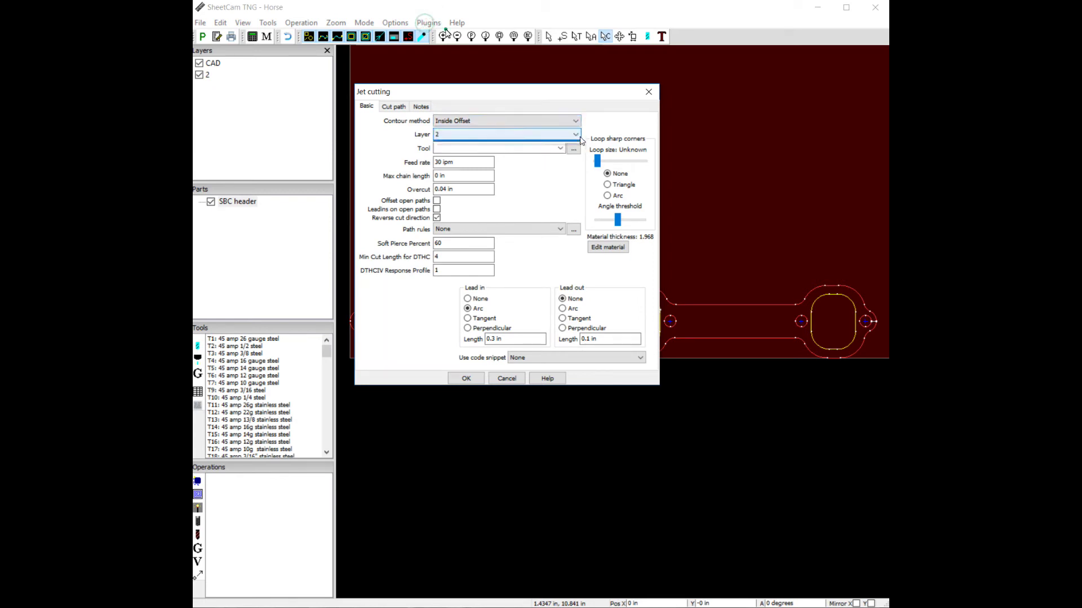
pyautogui.click(560, 152)
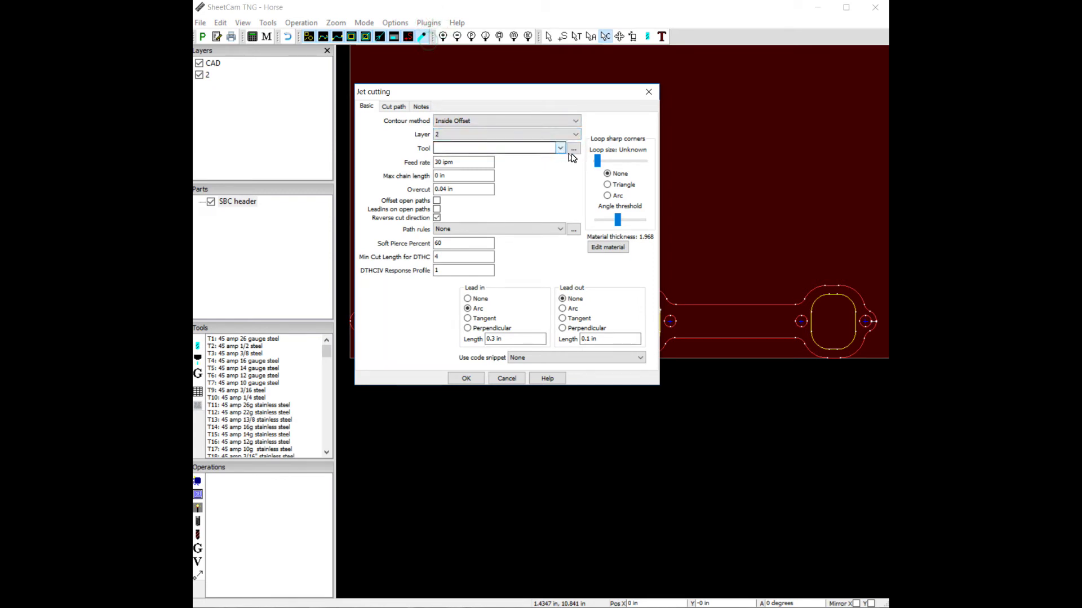
# Step: Choose tool T52: 85 amp 3/8 steel, set feed rate 35, and keep reverse cut direction on
pyautogui.click(560, 147)
pyautogui.scroll(-6, 529, 310)
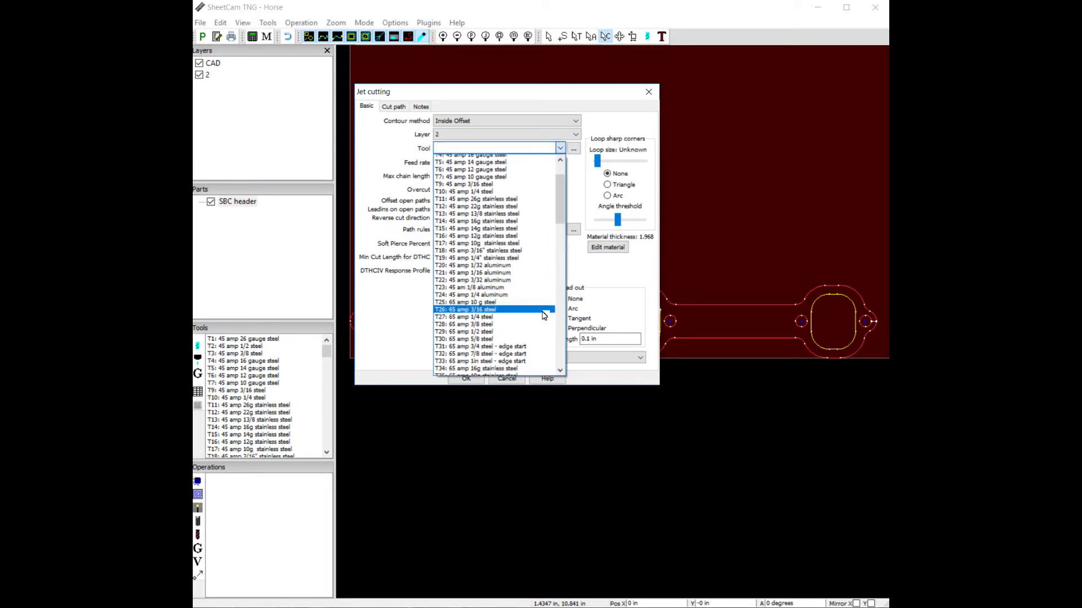
pyautogui.scroll(-3, 530, 309)
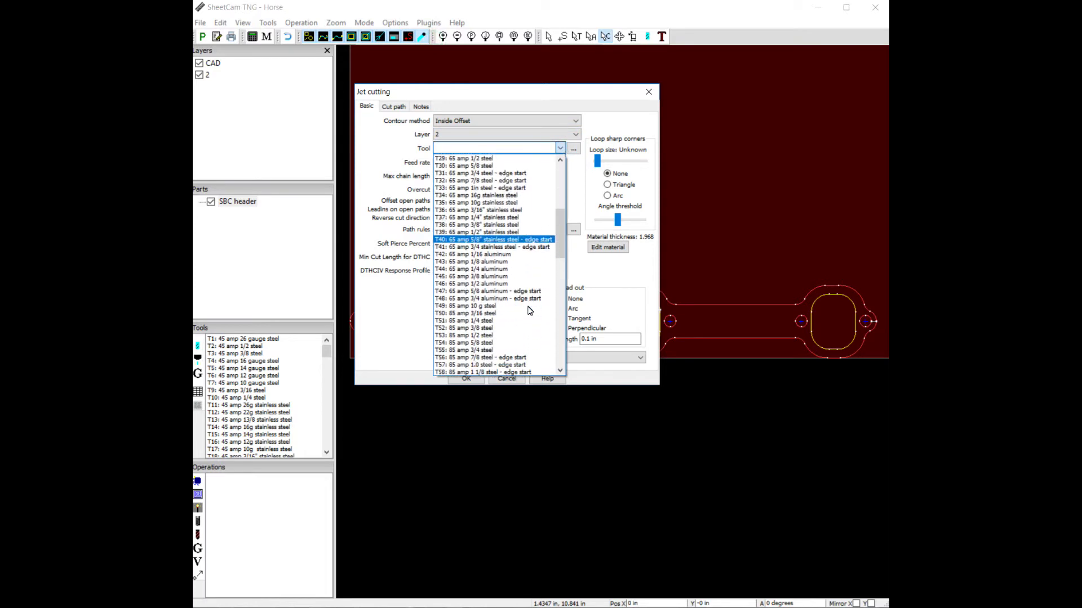
pyautogui.click(490, 330)
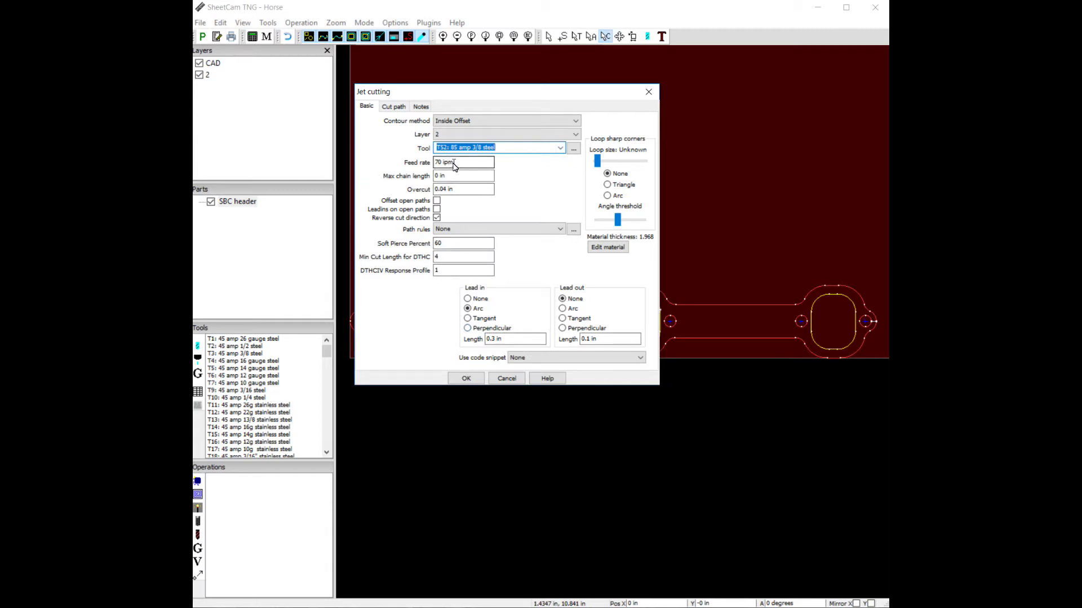
pyautogui.press('Tab')
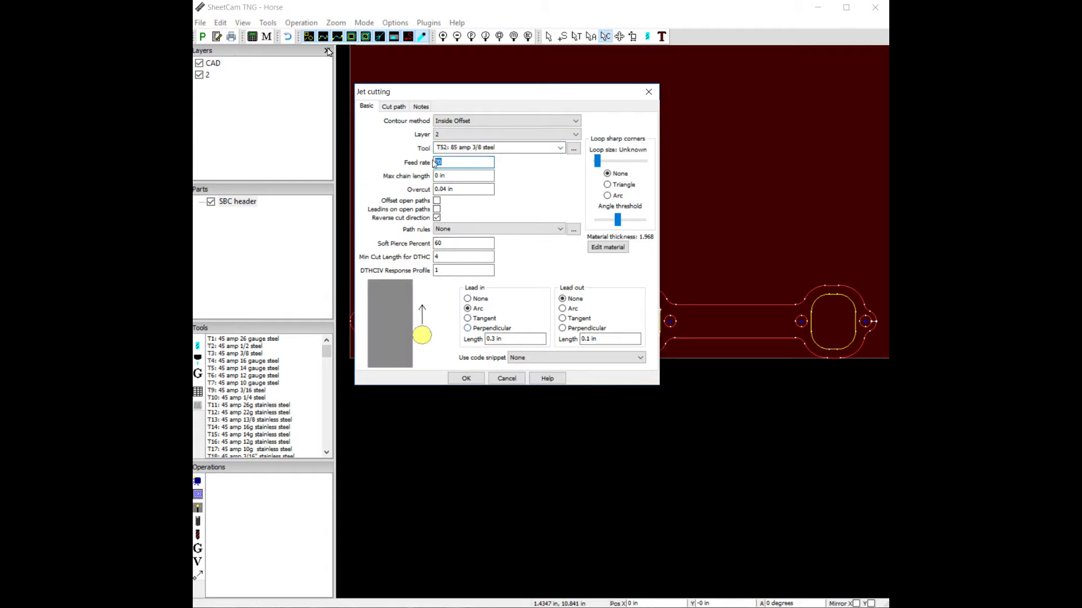
pyautogui.write('35')
pyautogui.click(437, 218)
pyautogui.click(437, 218)
pyautogui.doubleClick(443, 258)
# Step: Set path rules to None and minimum DTHC cut length to 4, then accept the bolt-hole operation
pyautogui.write('1')
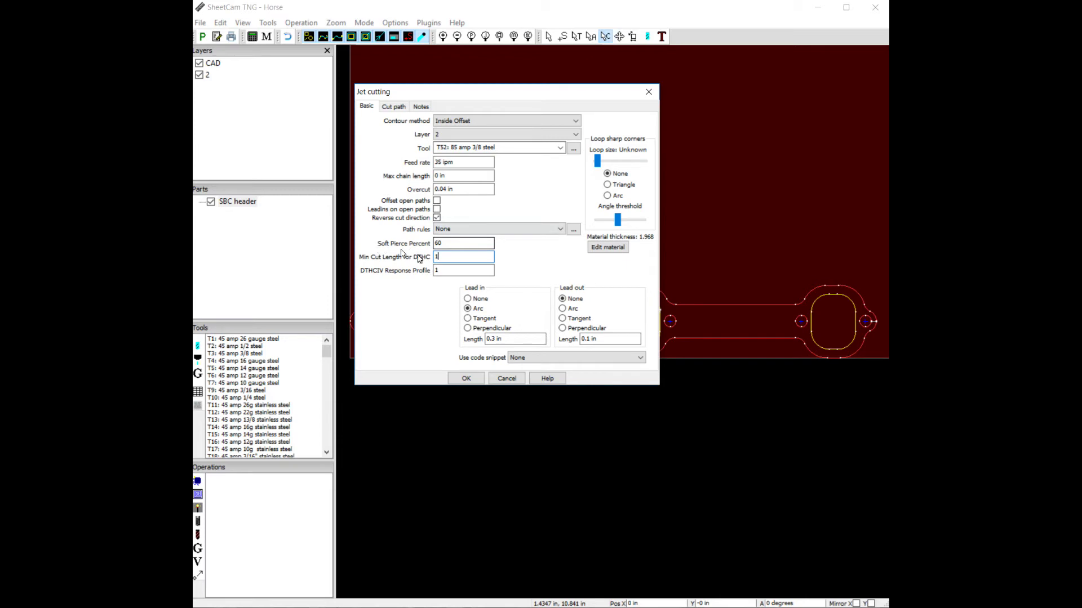
pyautogui.click(521, 230)
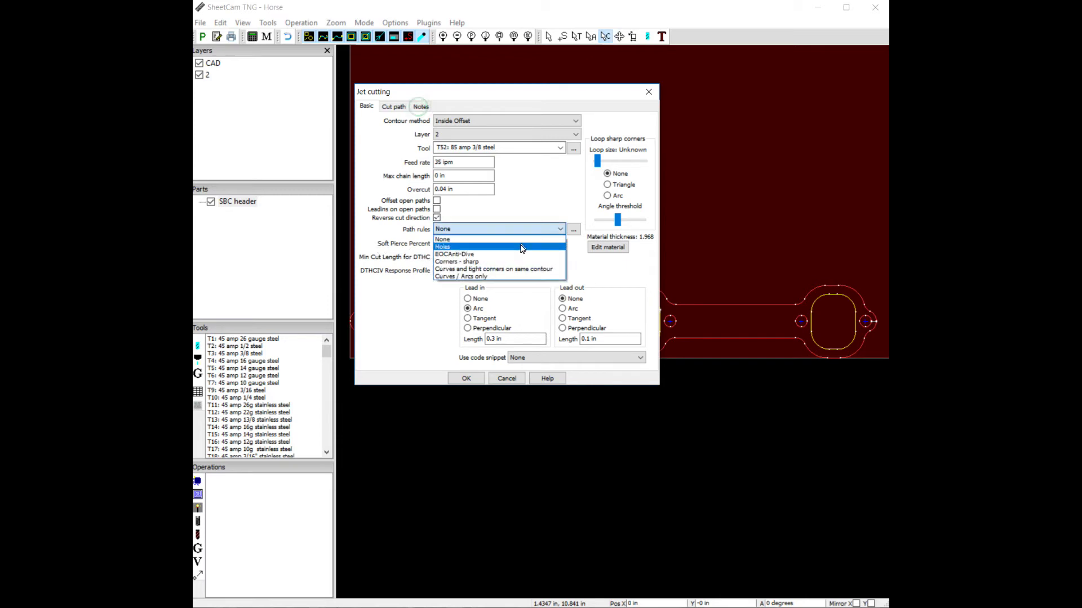
pyautogui.click(521, 246)
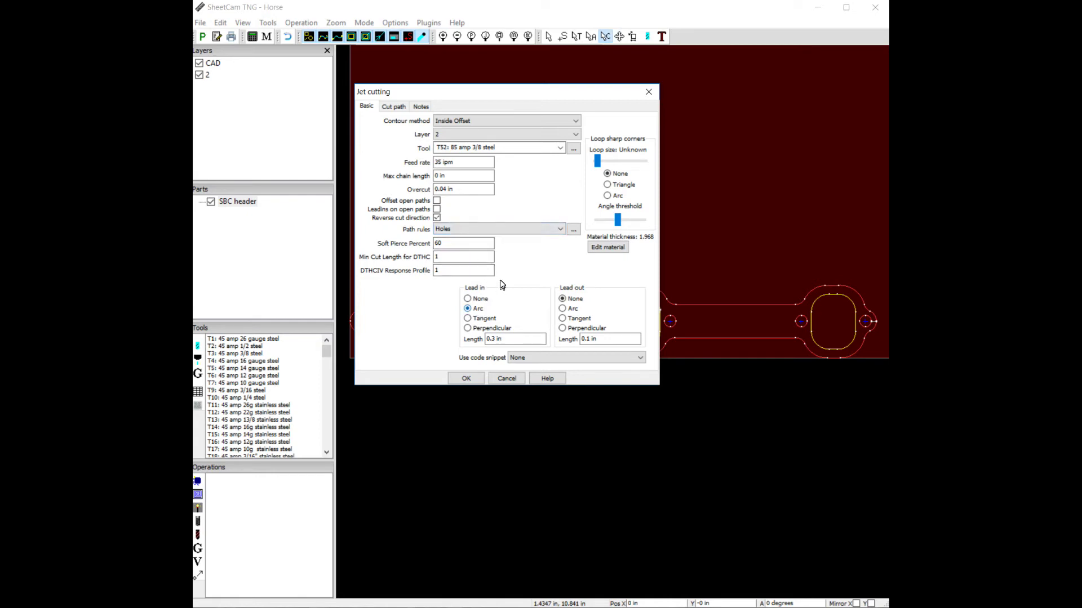
pyautogui.click(536, 233)
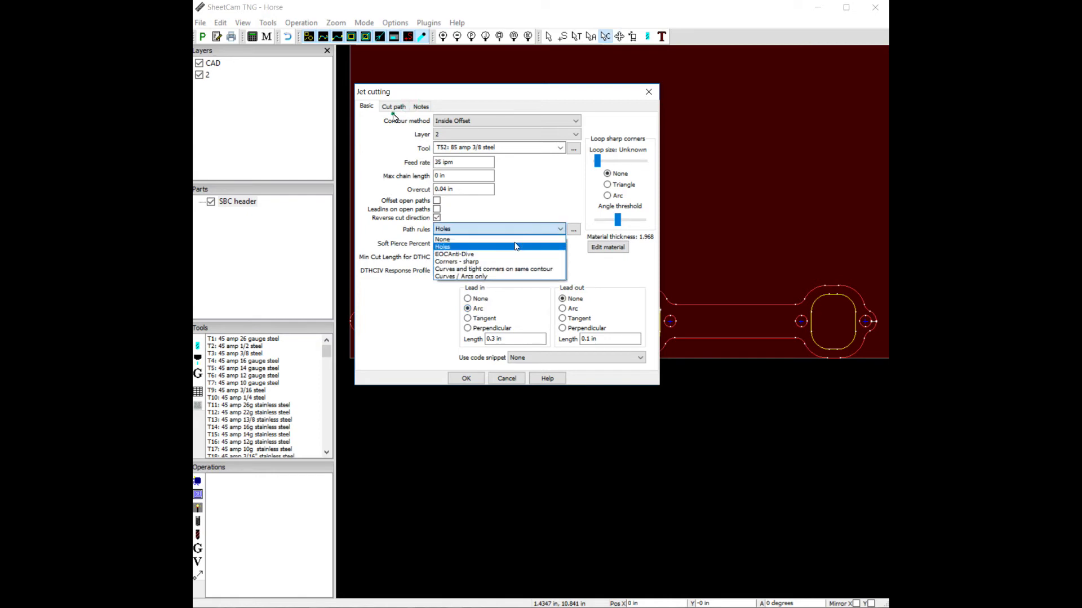
pyautogui.click(517, 240)
pyautogui.doubleClick(461, 257)
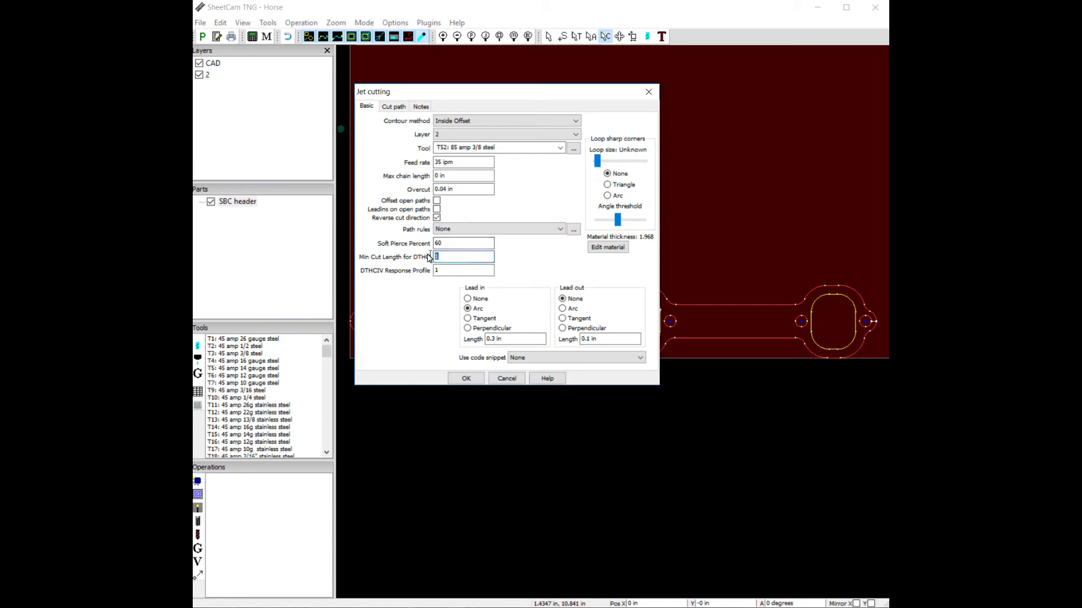
pyautogui.write('4')
pyautogui.click(466, 379)
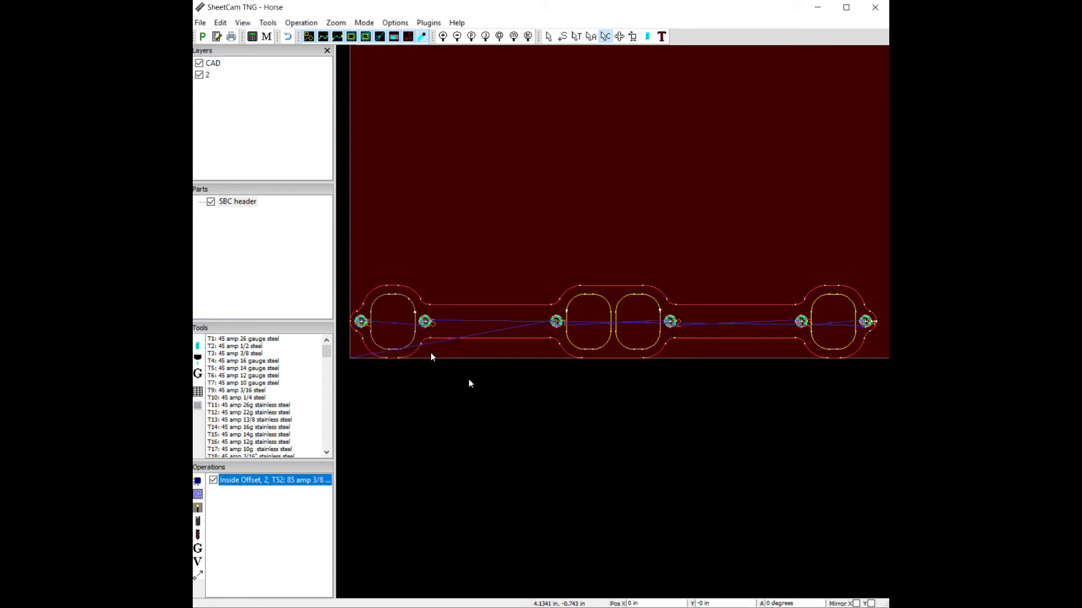
pyautogui.scroll(2, 419, 343)
pyautogui.scroll(-3, 437, 316)
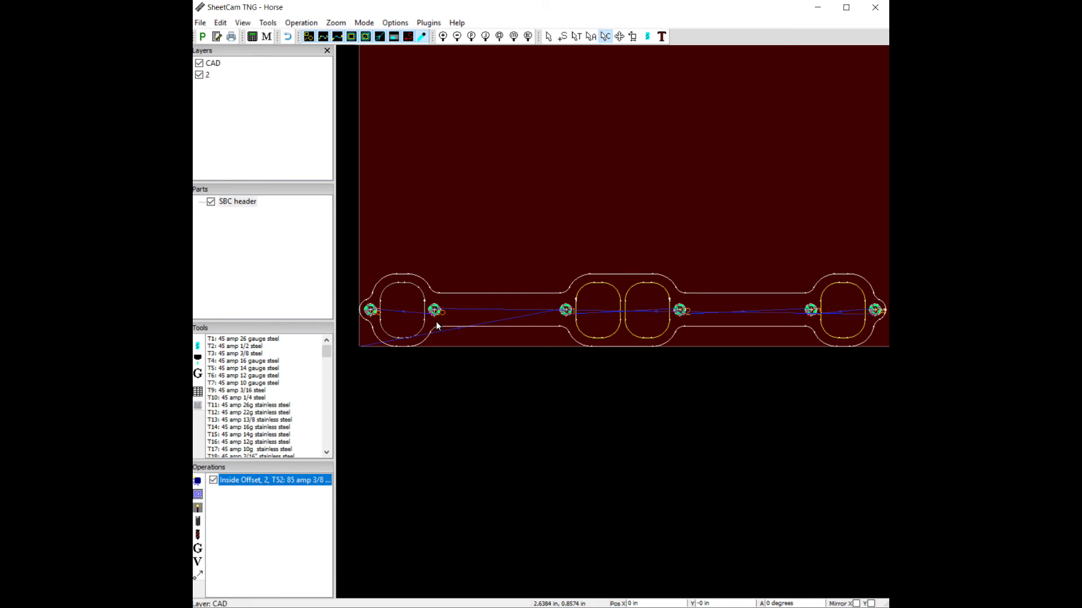
pyautogui.scroll(4, 436, 322)
pyautogui.scroll(3, 434, 320)
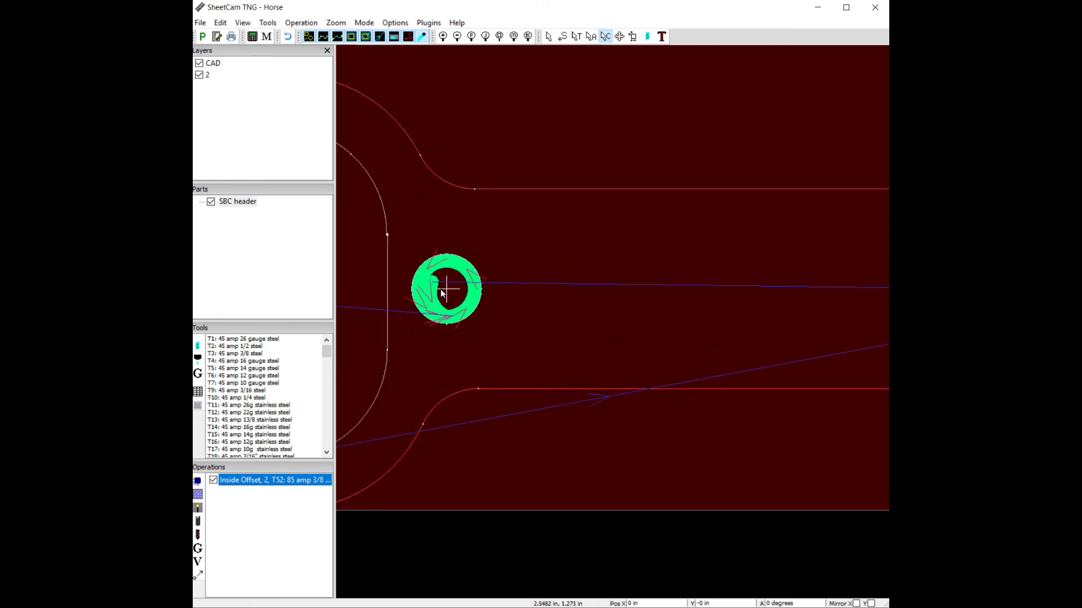
pyautogui.scroll(-2, 465, 340)
pyautogui.scroll(-2, 540, 361)
pyautogui.scroll(-1, 540, 361)
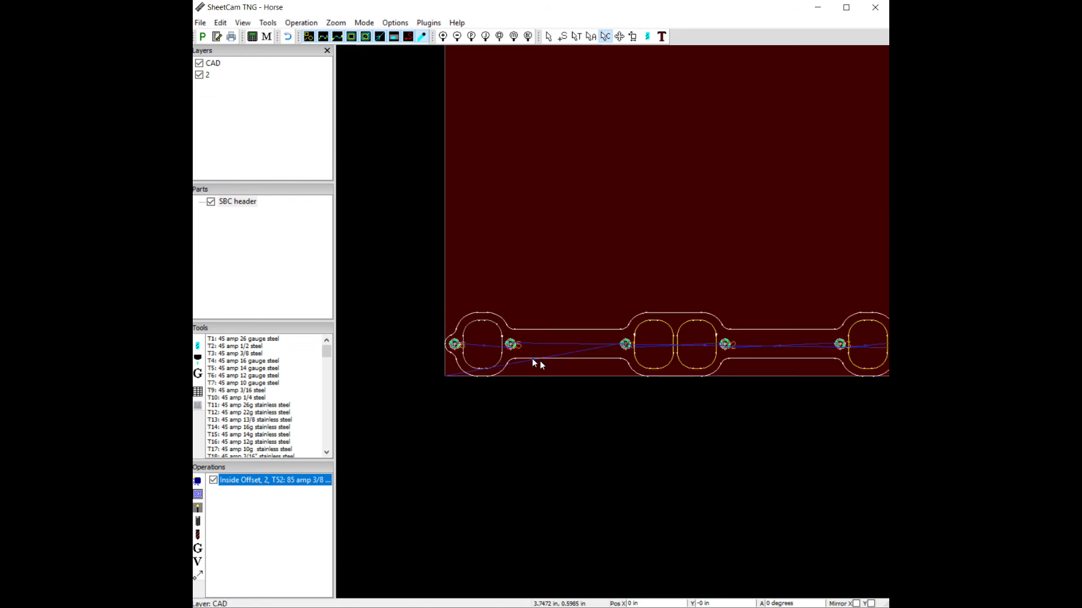
pyautogui.scroll(1, 533, 343)
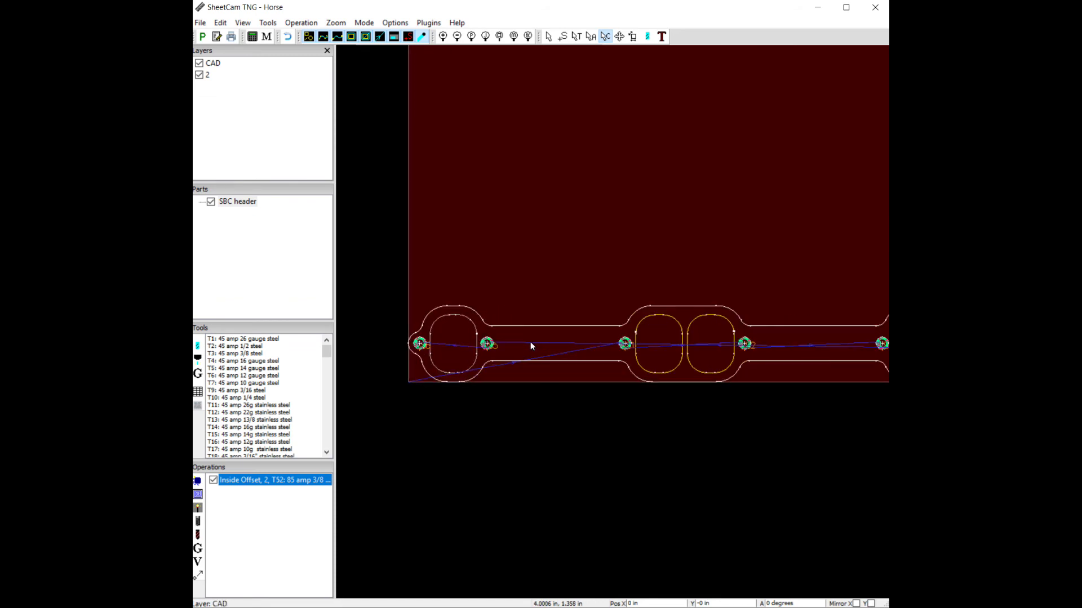
pyautogui.scroll(-1, 529, 342)
pyautogui.scroll(2, 530, 342)
pyautogui.scroll(-1, 530, 341)
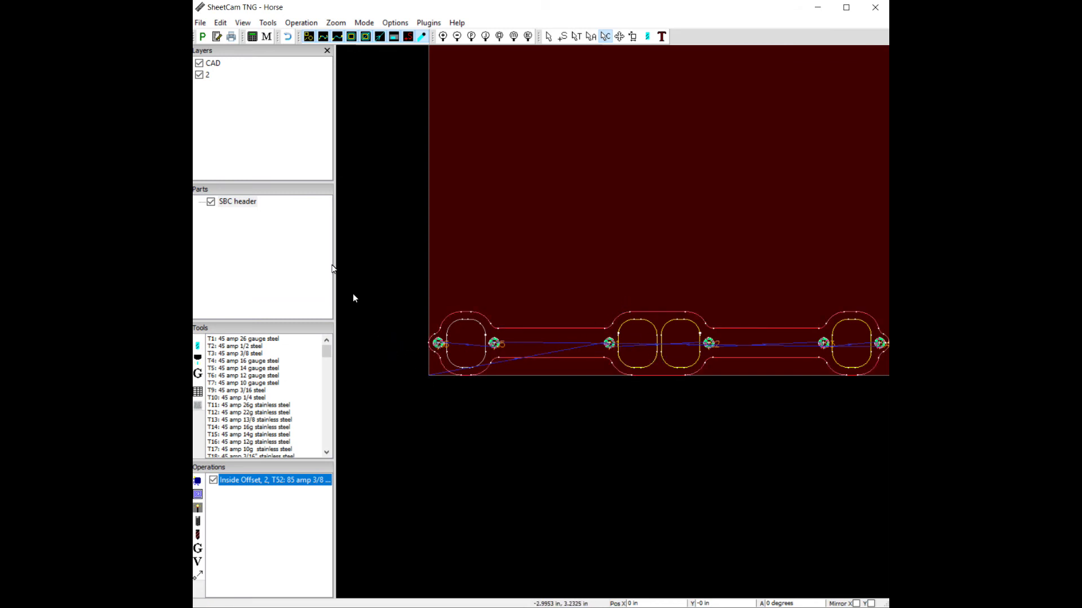
# Step: Add a plasma cut with Outside Offset on the CAD layer at feed rate 70
pyautogui.click(301, 23)
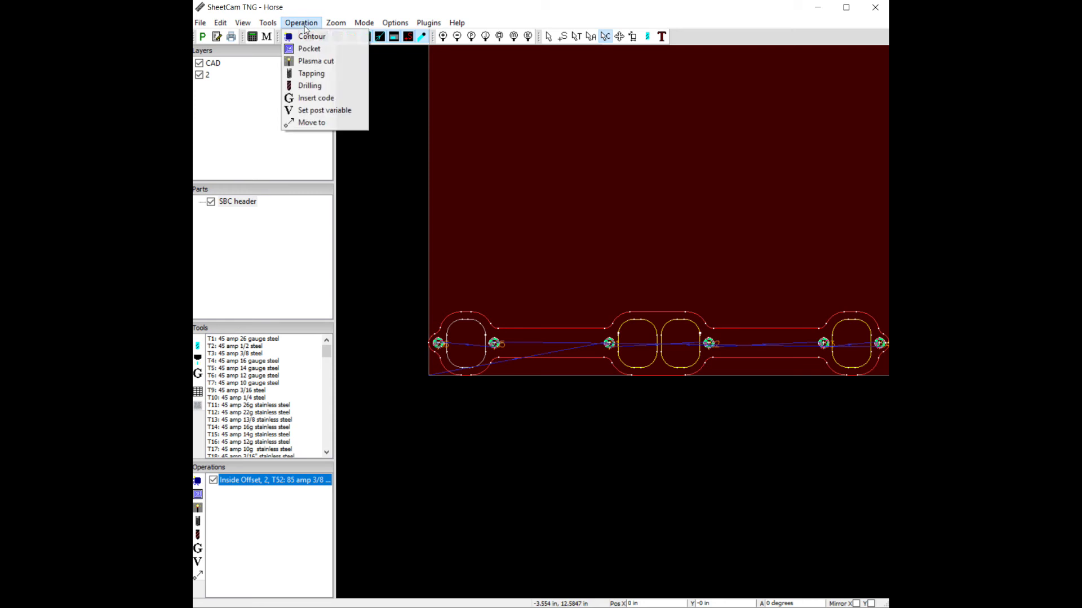
pyautogui.click(313, 61)
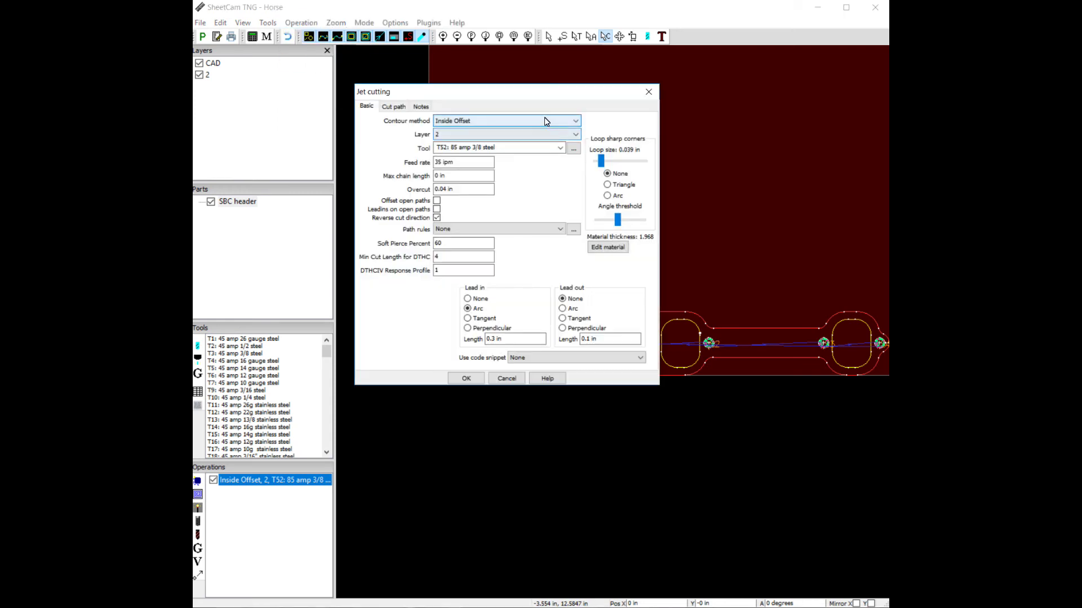
pyautogui.click(544, 120)
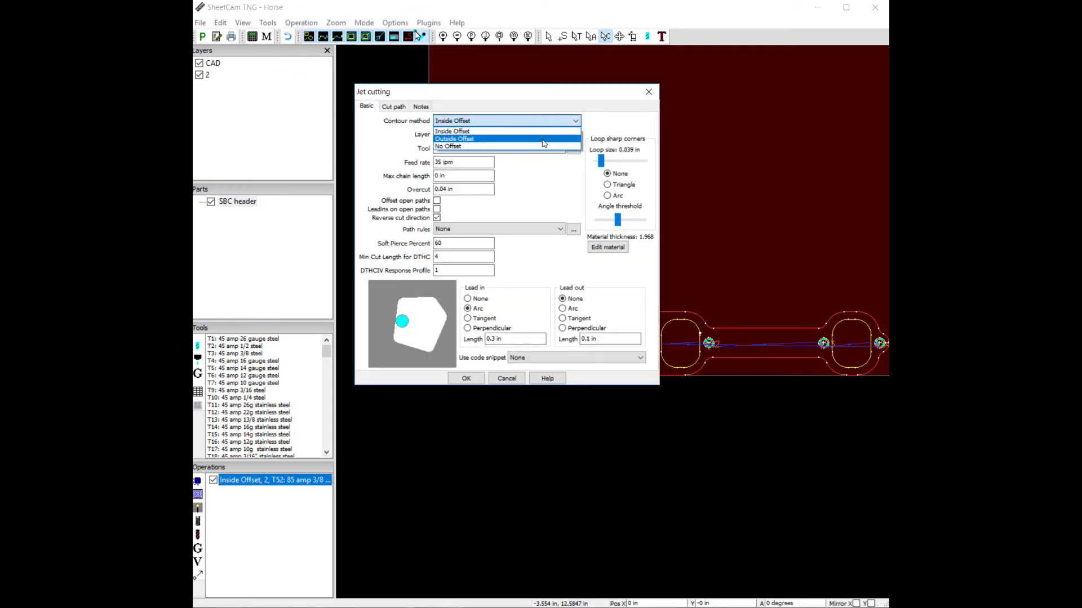
pyautogui.click(545, 139)
pyautogui.click(570, 136)
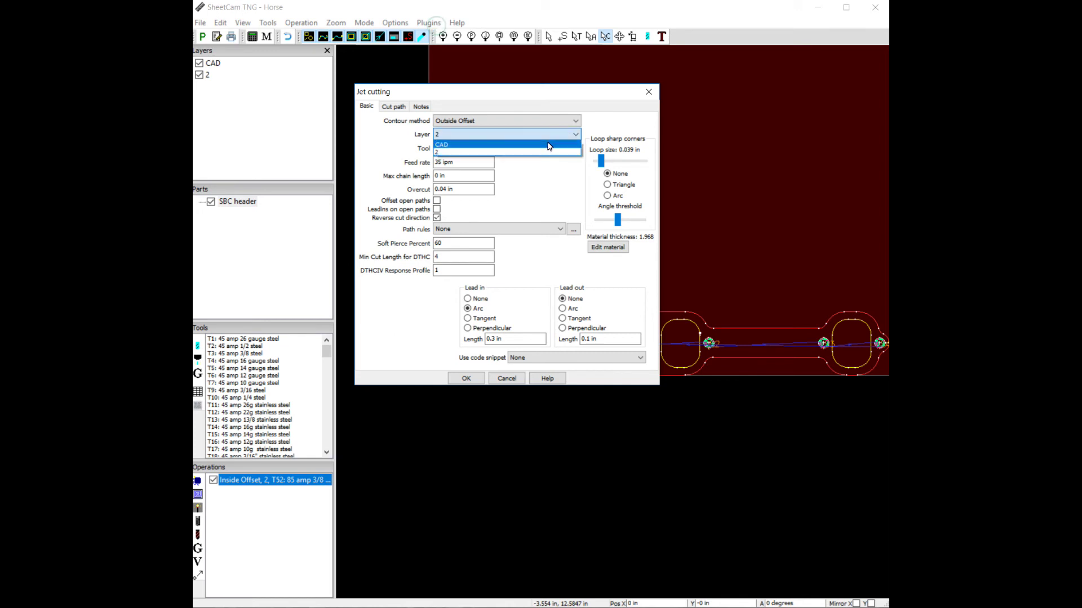
pyautogui.click(540, 146)
pyautogui.click(468, 164)
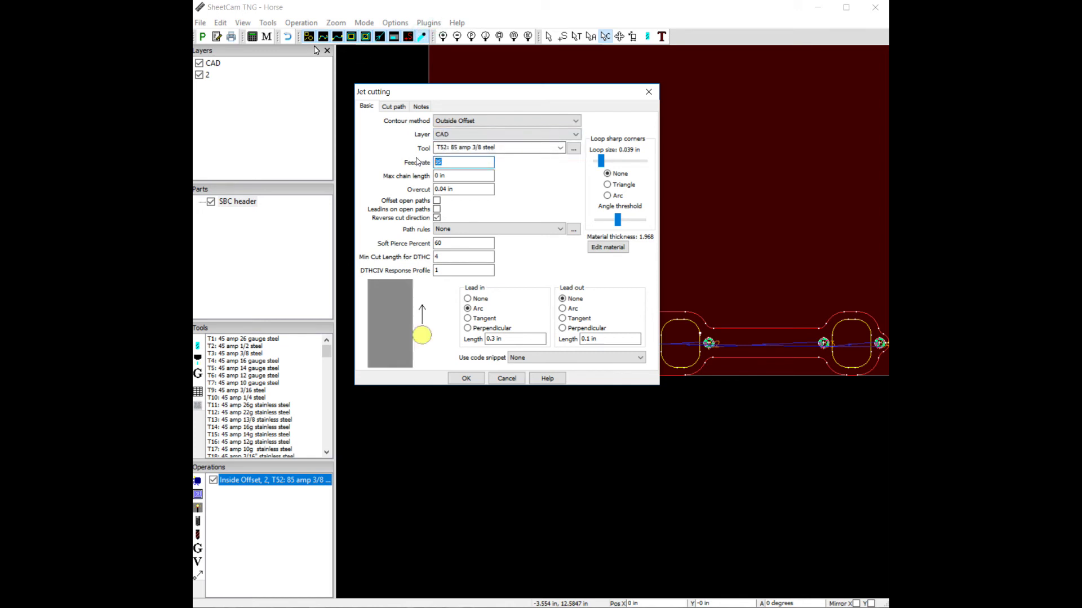
pyautogui.write('70')
pyautogui.press('Tab')
pyautogui.press('Tab')
pyautogui.press('Tab')
pyautogui.press('Tab')
pyautogui.press('Tab')
pyautogui.press('Tab')
pyautogui.press('Tab')
pyautogui.press('Tab')
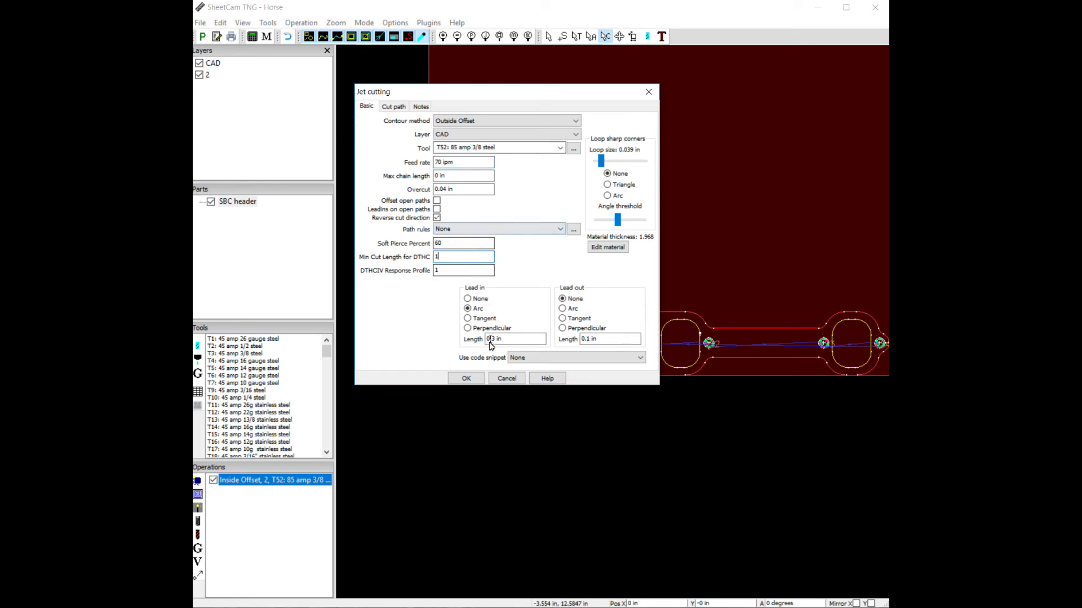
pyautogui.click(466, 378)
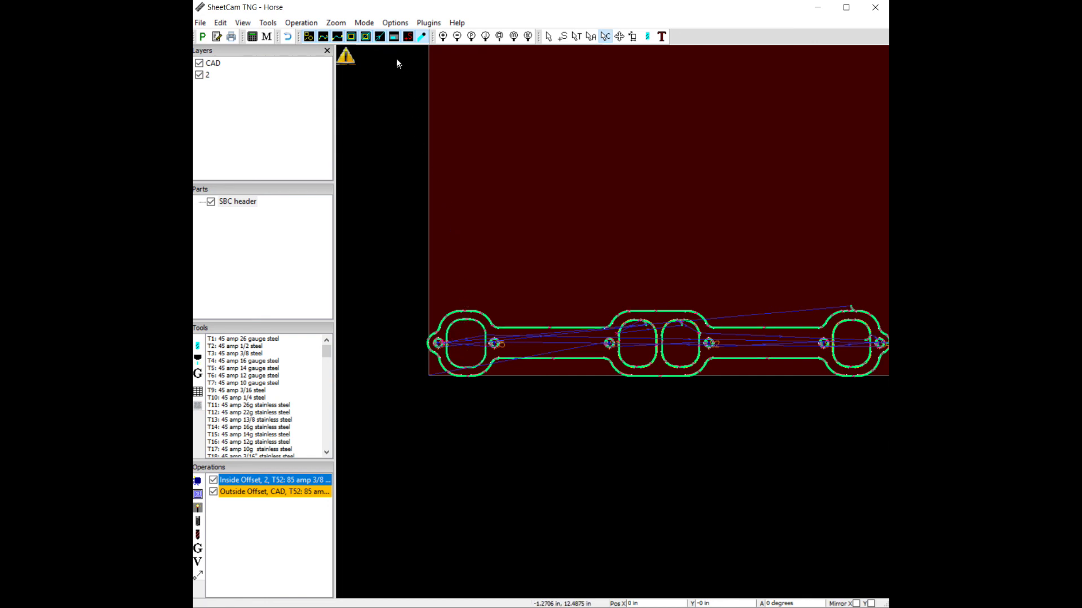
pyautogui.scroll(5, 467, 338)
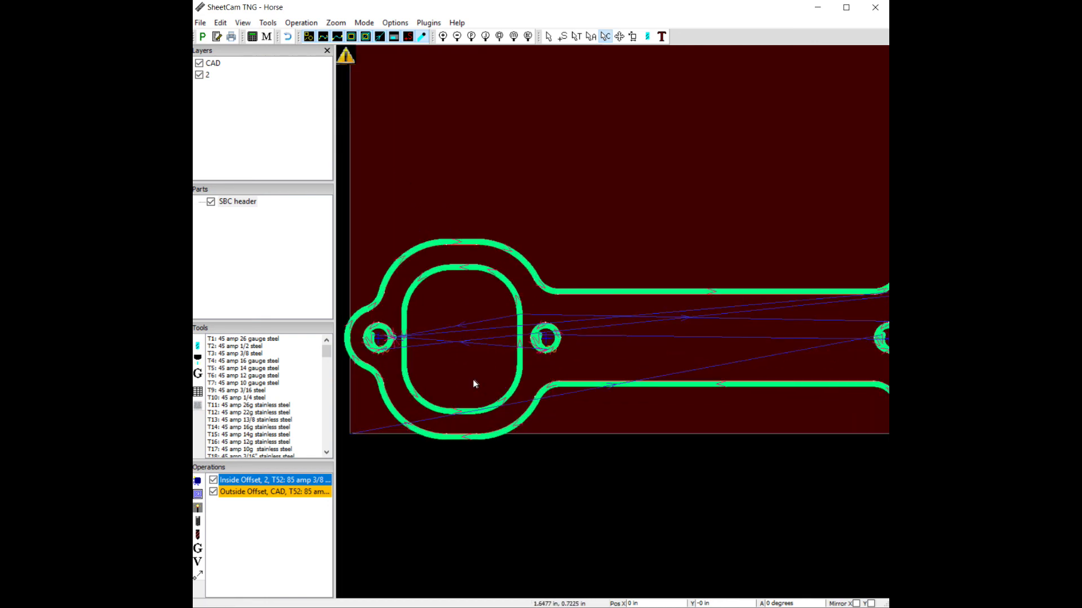
pyautogui.scroll(1, 473, 384)
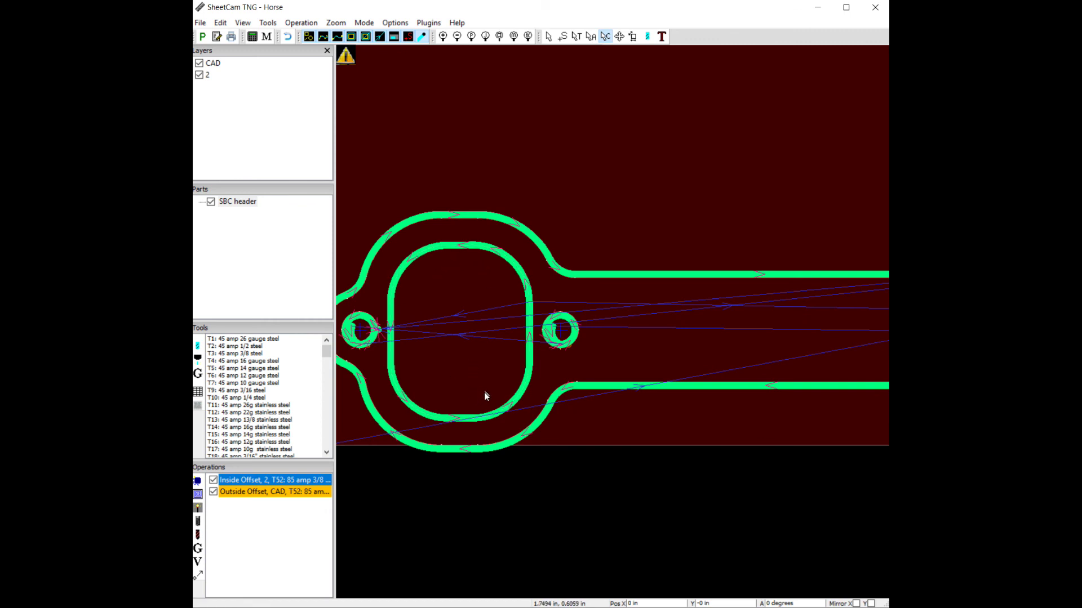
pyautogui.scroll(-3, 478, 396)
pyautogui.scroll(1, 811, 369)
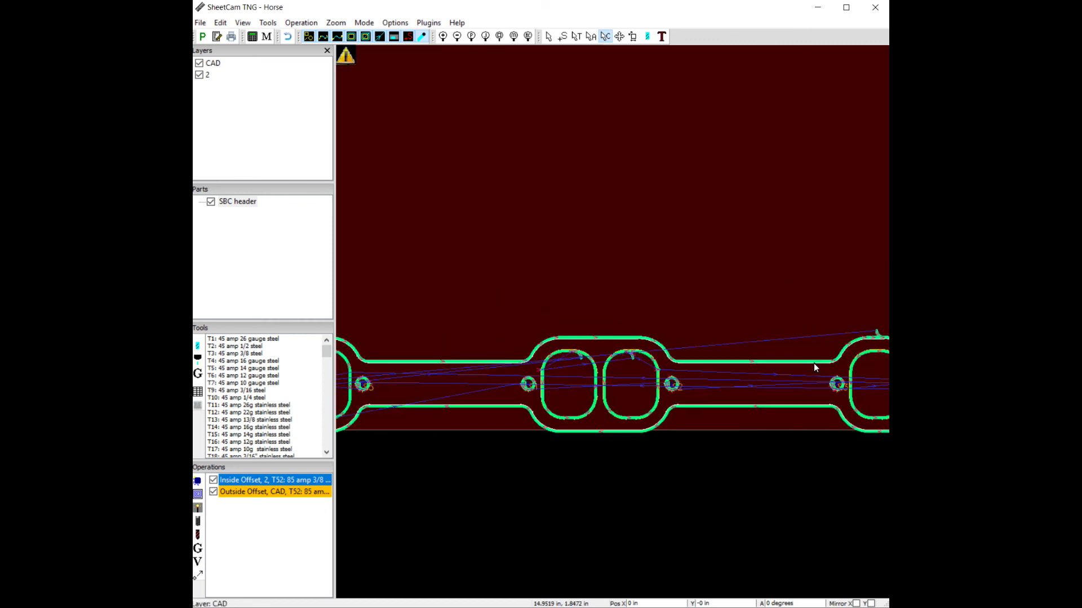
pyautogui.scroll(-1, 813, 363)
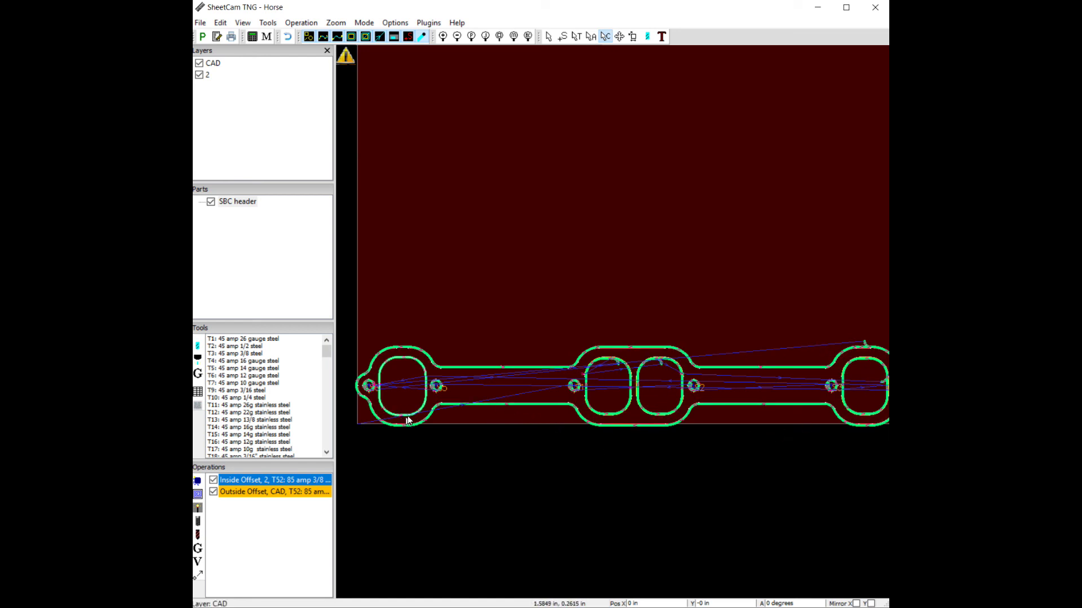
pyautogui.scroll(5, 584, 387)
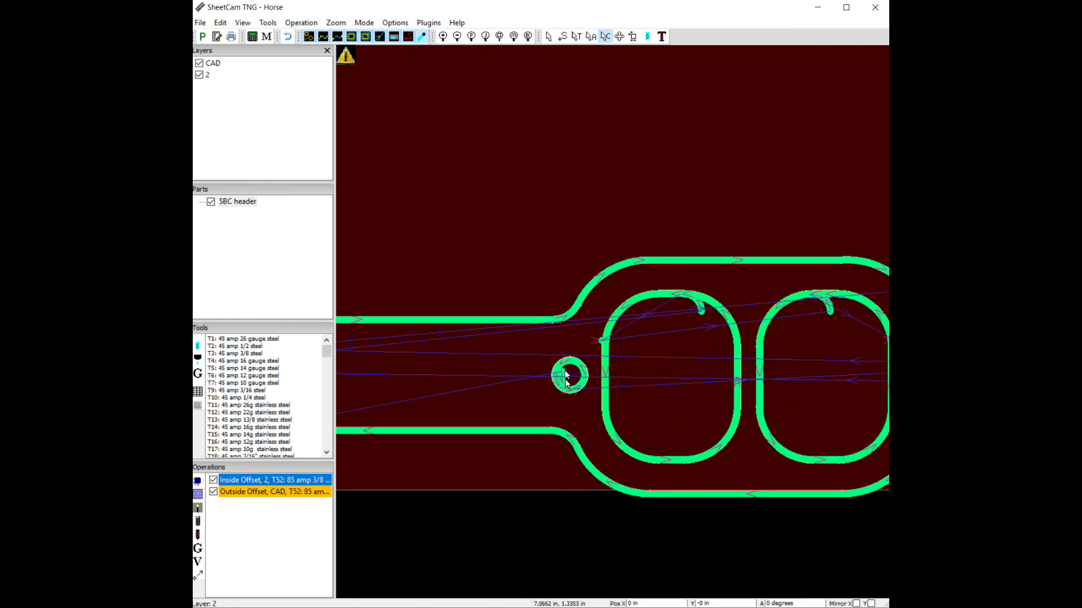
pyautogui.scroll(-5, 580, 386)
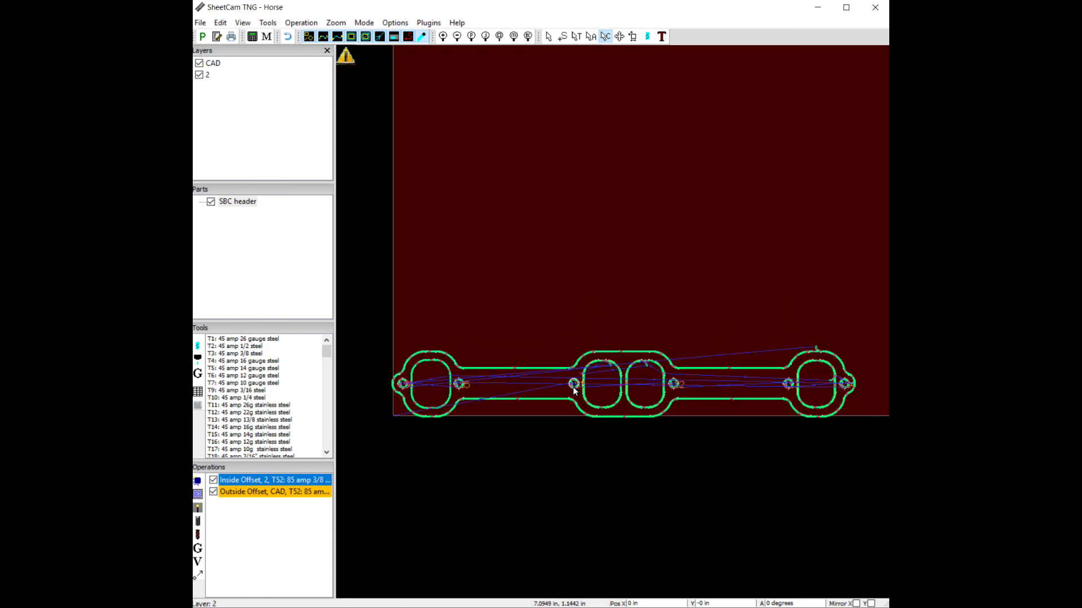